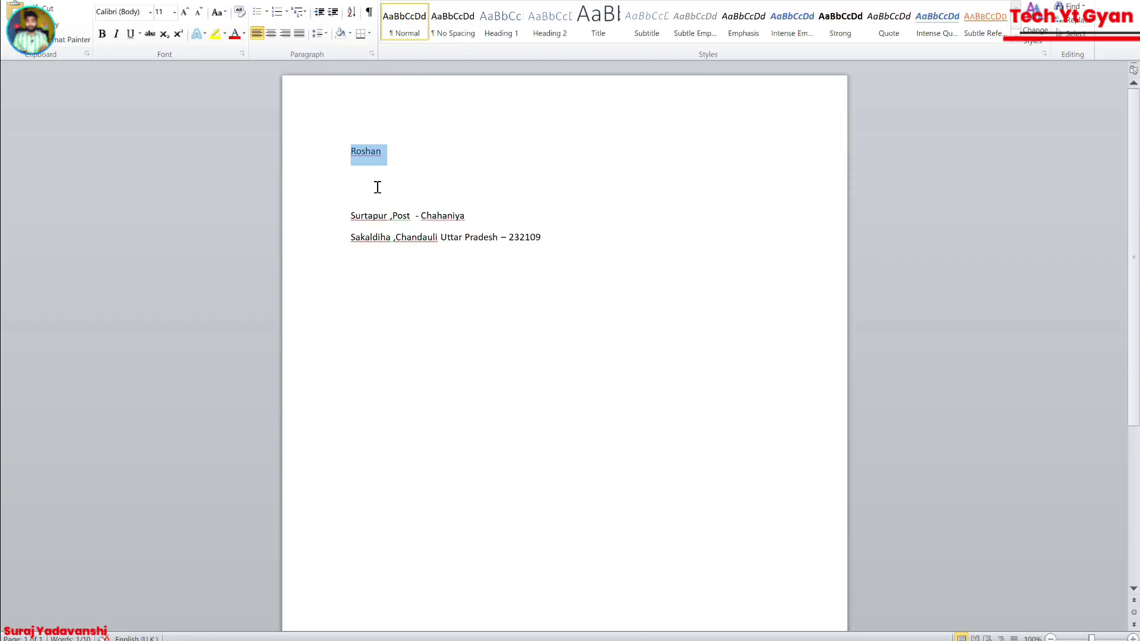
Copy the customer's name from the Word document into the Name field.
right_click(372, 155)
click(401, 179)
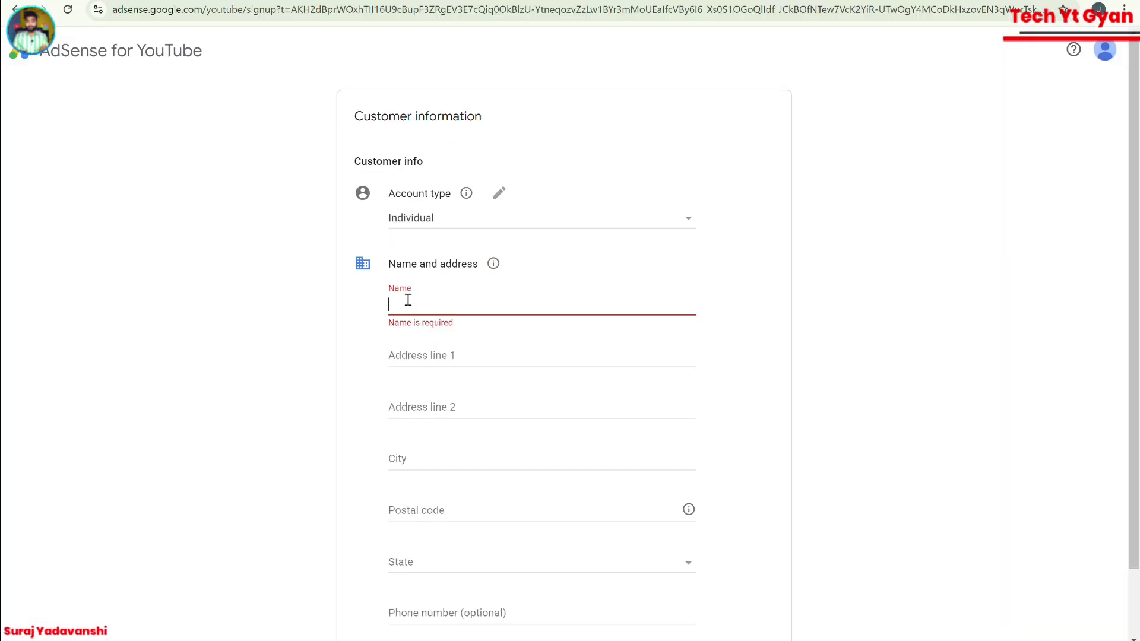
right_click(408, 301)
click(446, 440)
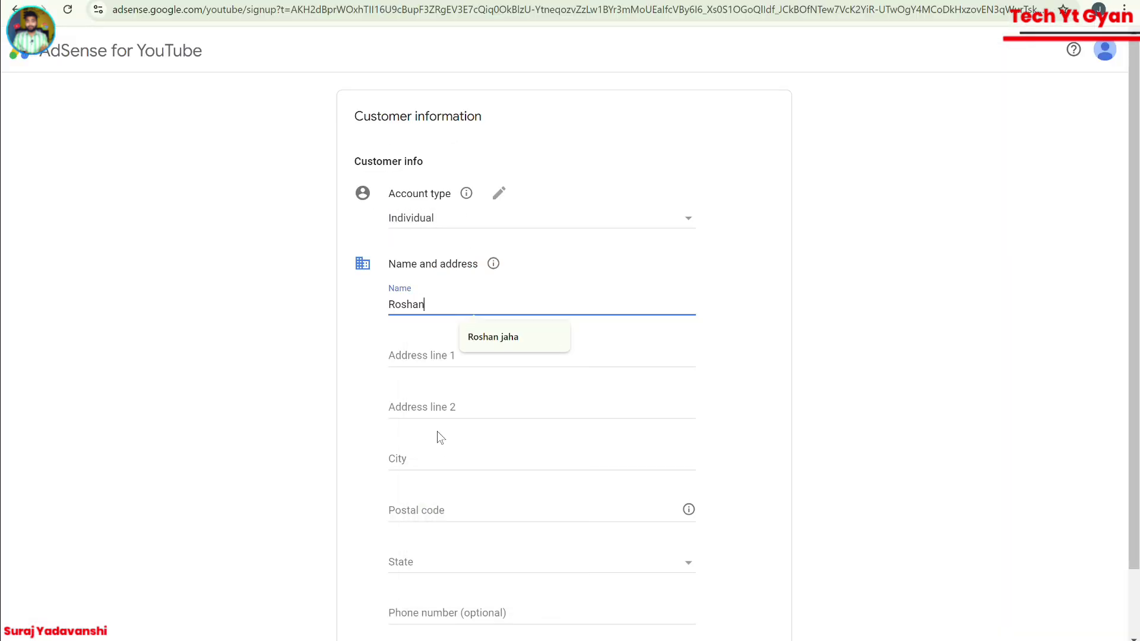
click(424, 355)
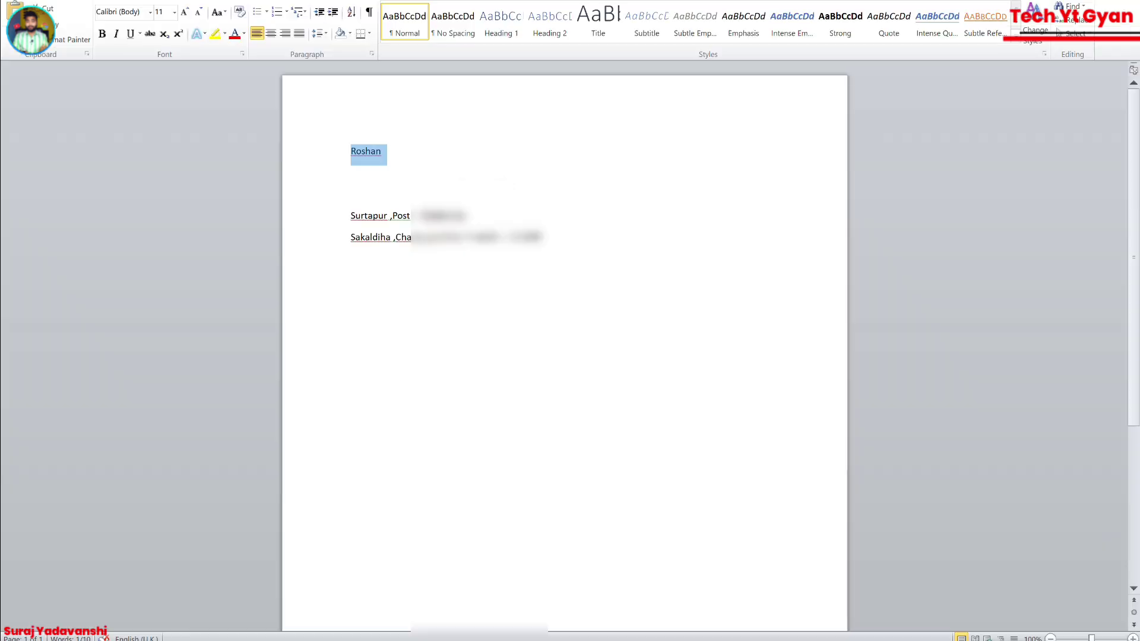
Copy the first address line from Word into Address line 1.
click(321, 211)
right_click(365, 224)
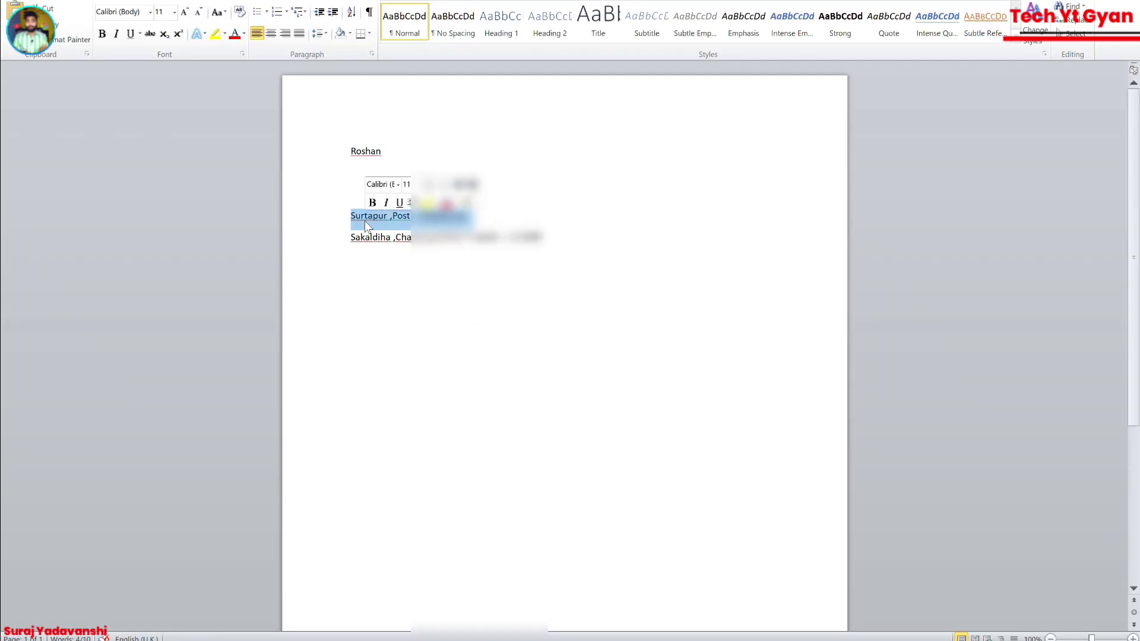
click(392, 244)
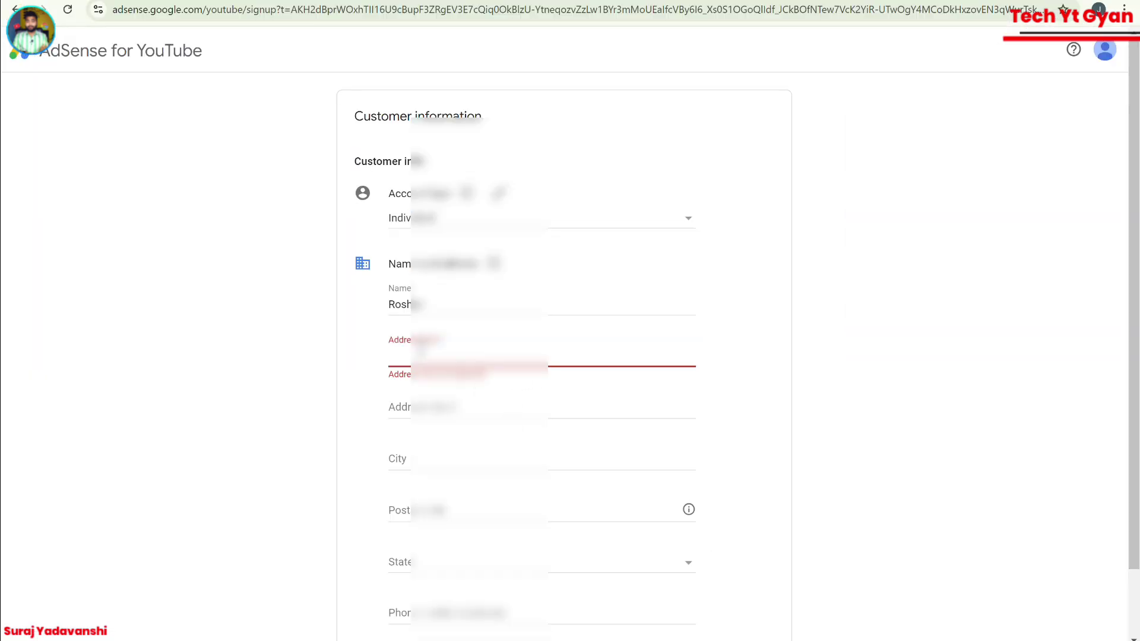
right_click(419, 350)
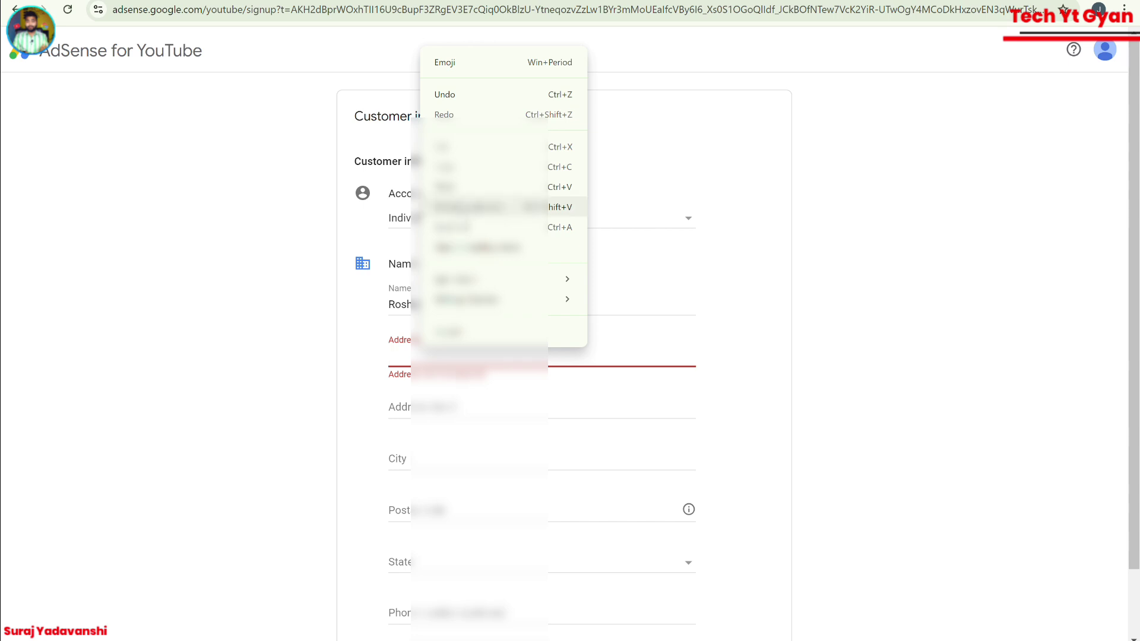
click(481, 207)
key(Tab)
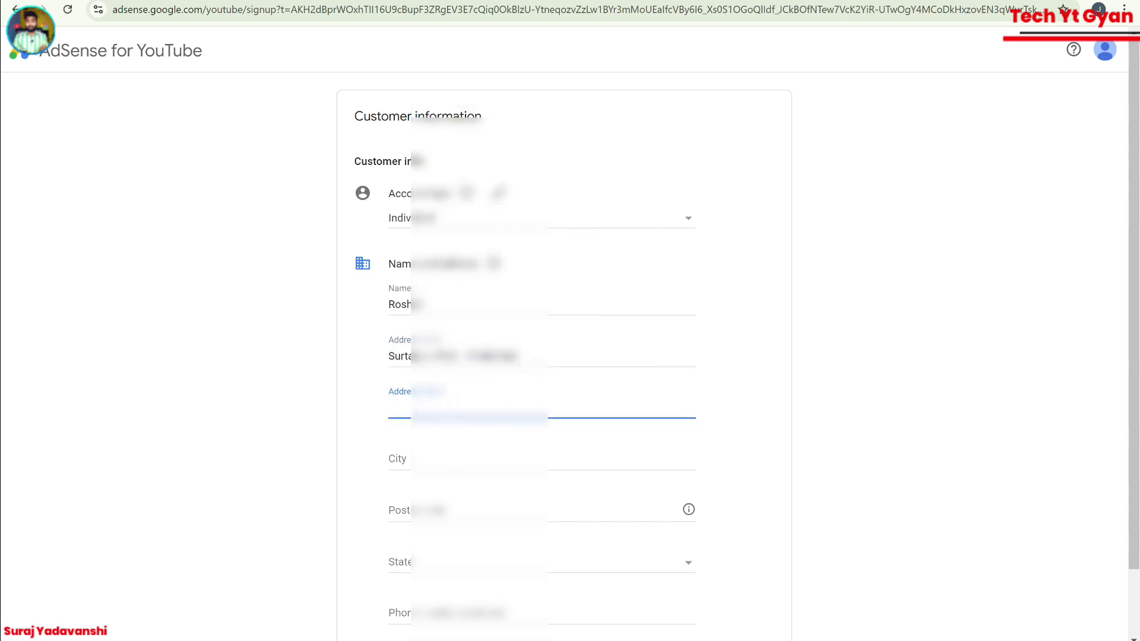
Select and copy the second address line in the Word document.
mouse_move(649, 640)
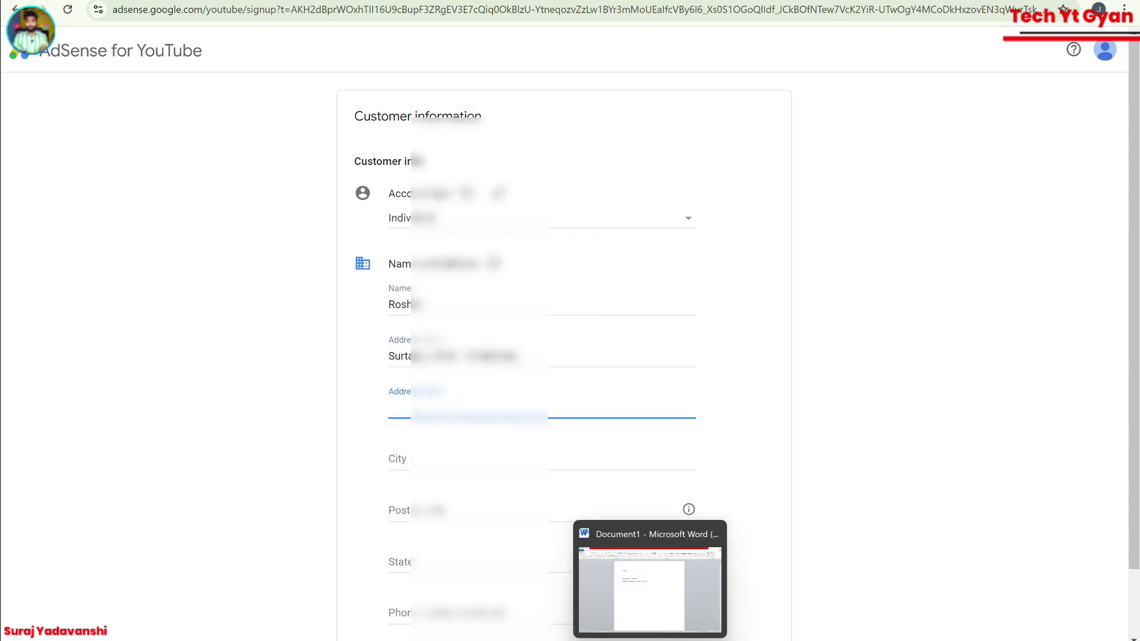
click(649, 588)
drag(580, 238, 333, 237)
right_click(412, 244)
click(442, 273)
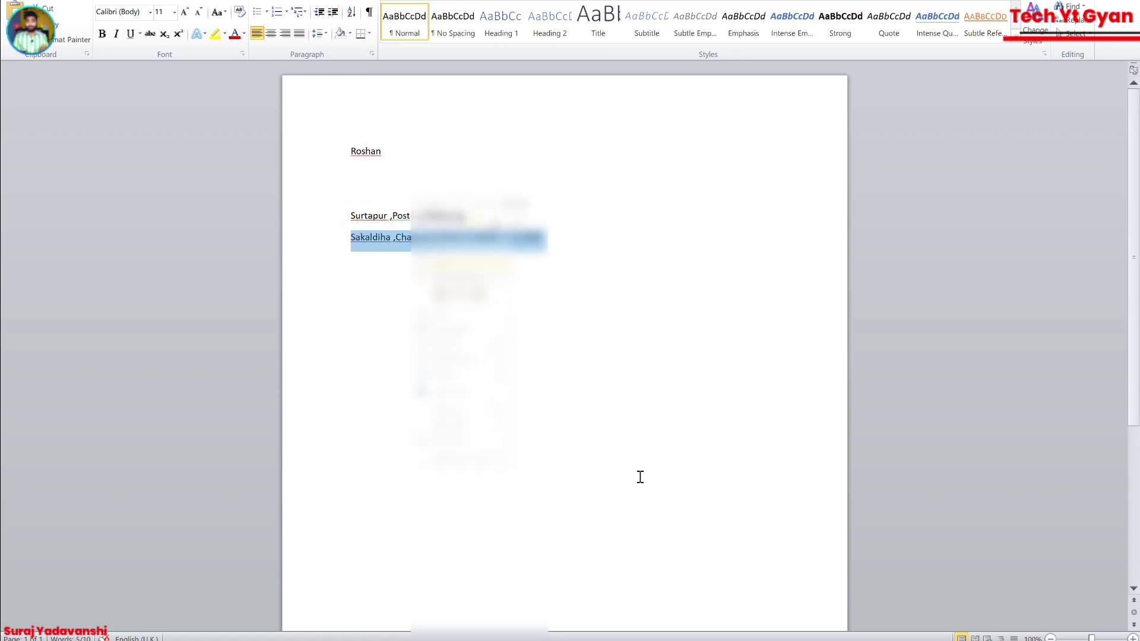
mouse_move(744, 640)
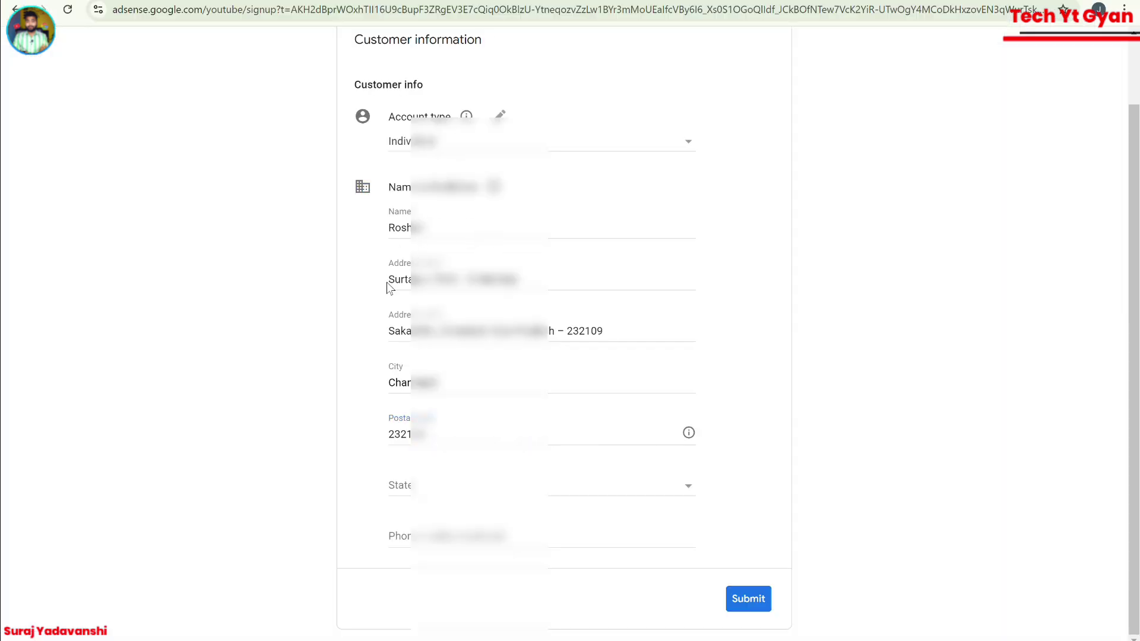
Append the mobile number entry after the postal code at the end of Address line 2.
drag(382, 279, 359, 179)
click(399, 286)
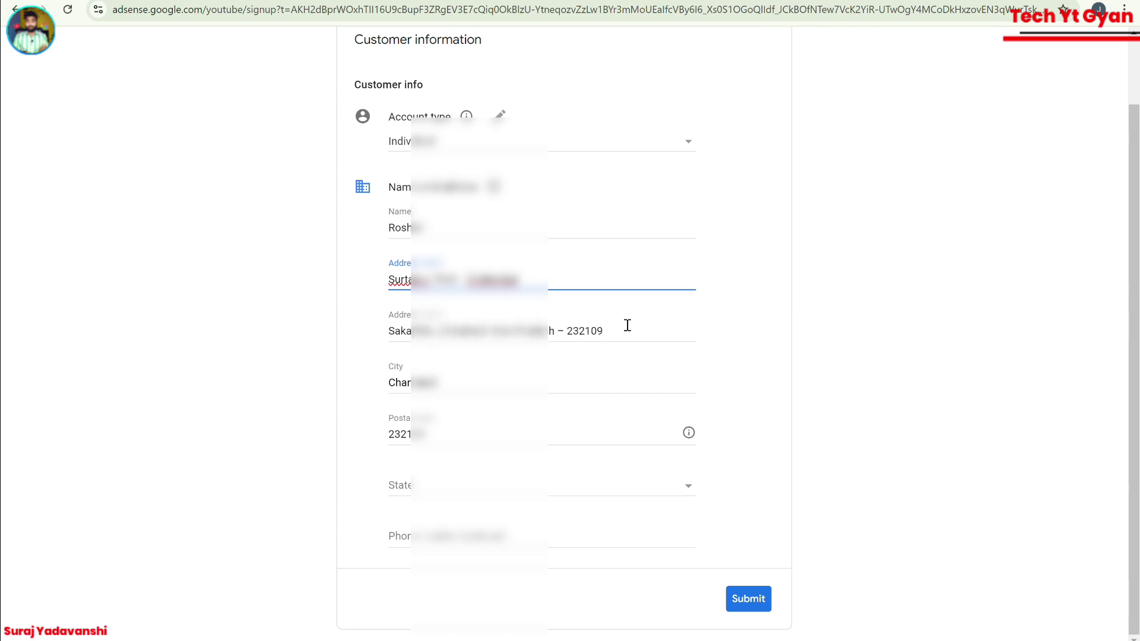
click(611, 334)
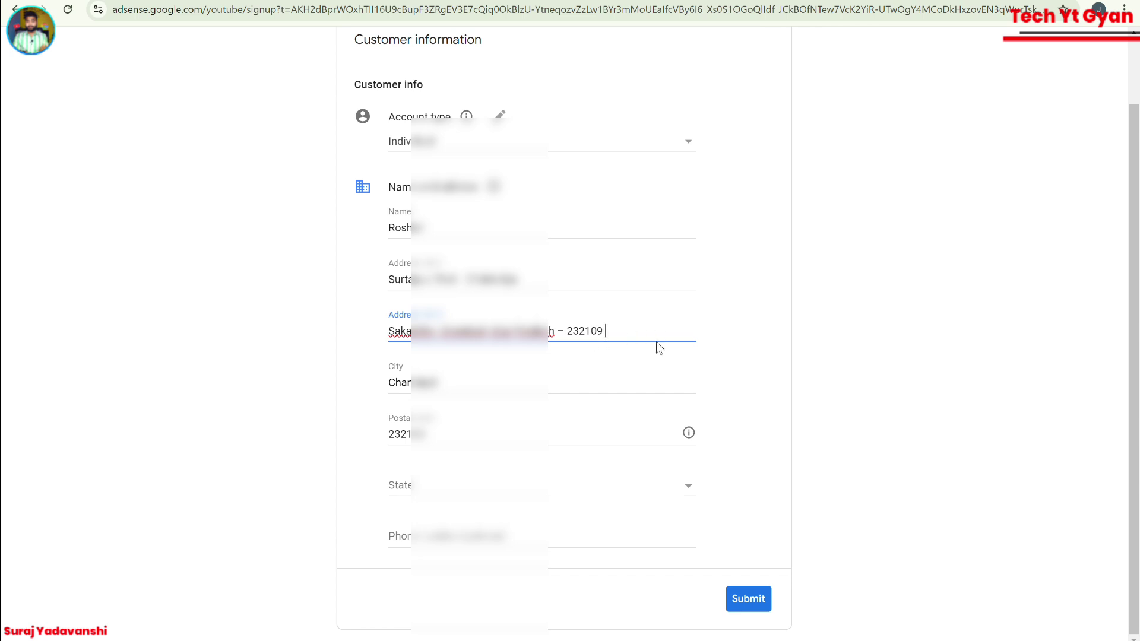
text(MO .No -  9335957)
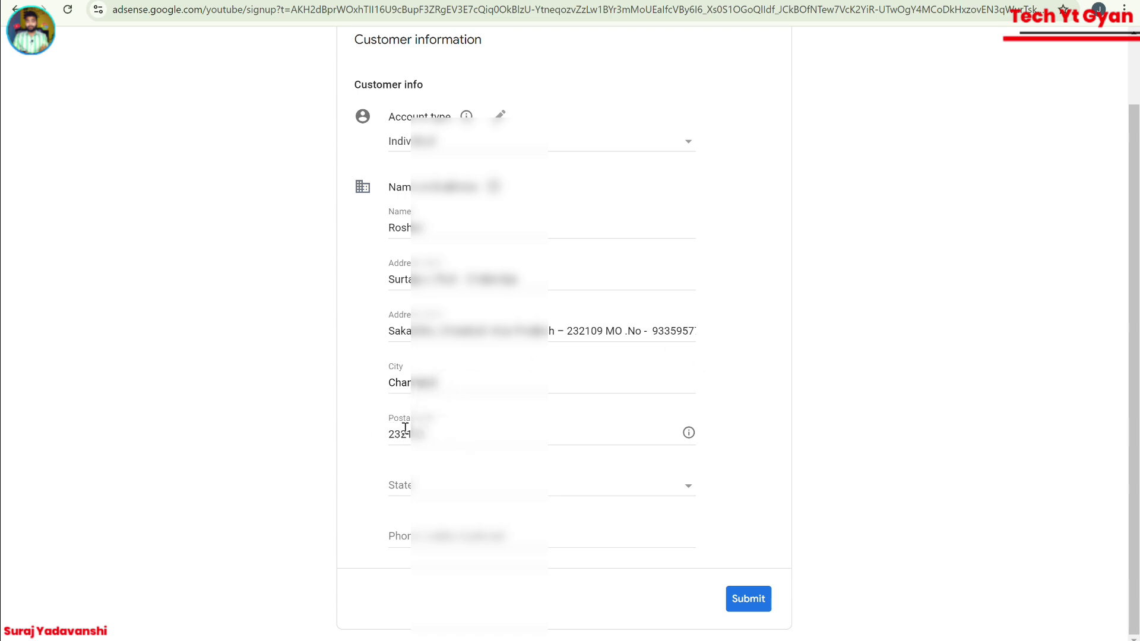
click(408, 492)
Choose the customer's state from the State dropdown list.
scroll(442, 522, down, 12)
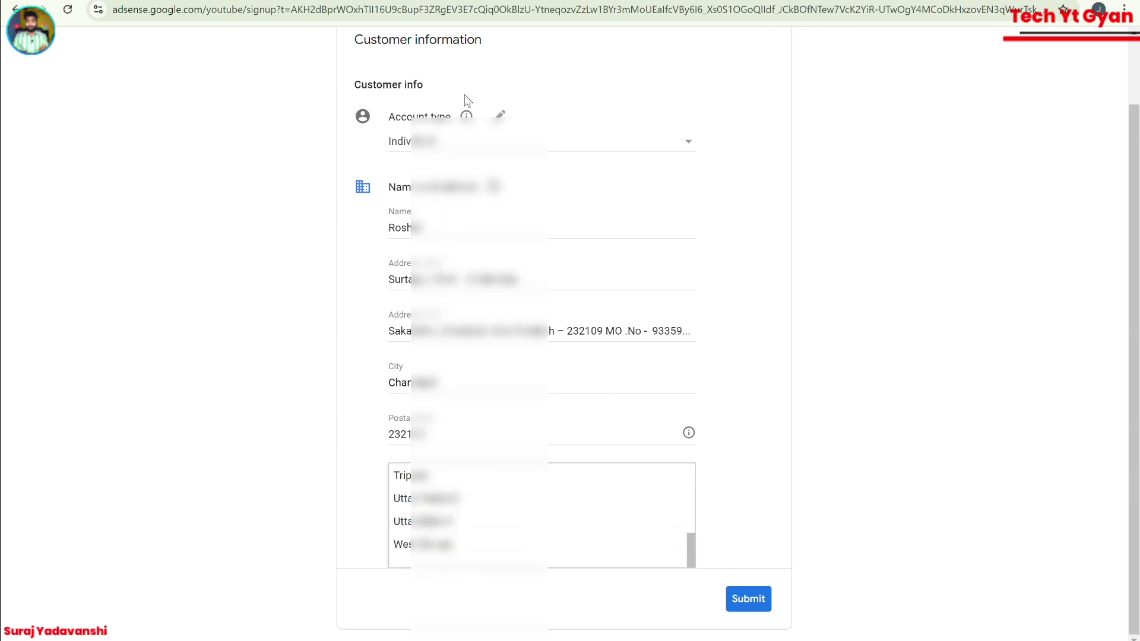
click(439, 426)
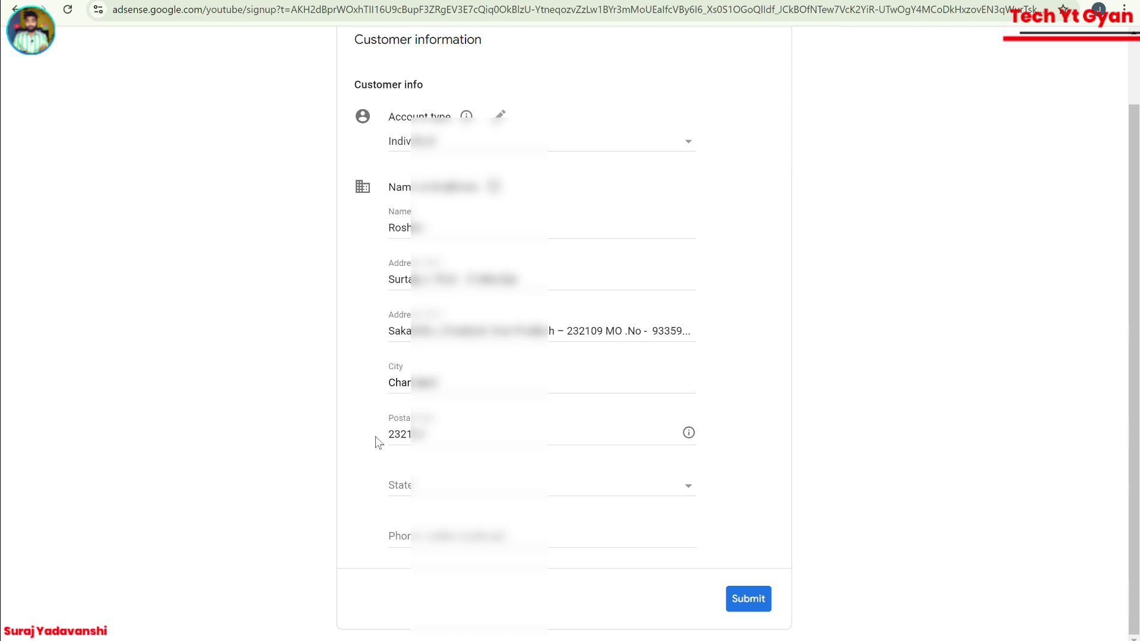
click(440, 497)
scroll(442, 517, down, 10)
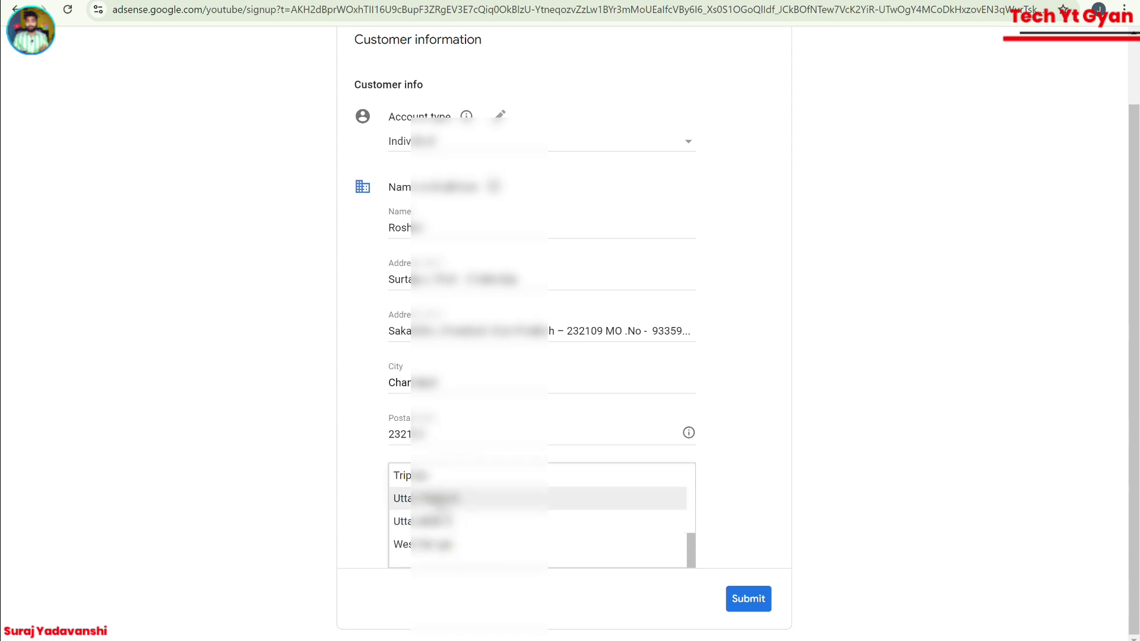
click(439, 498)
Enter the customer's phone number in the Phone number field.
click(448, 531)
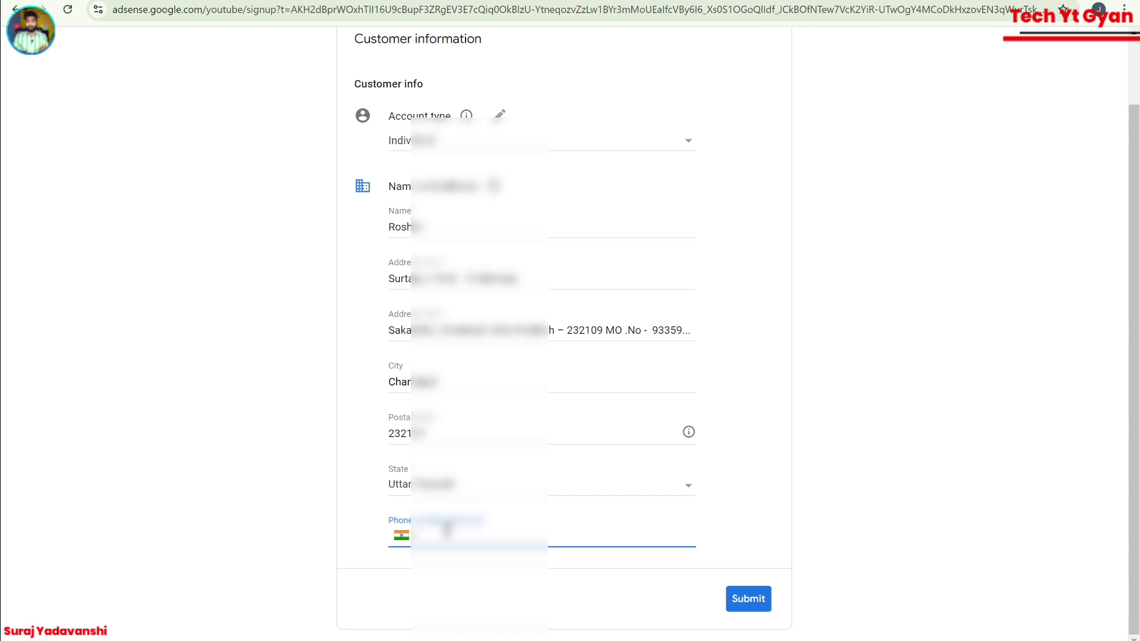
click(447, 530)
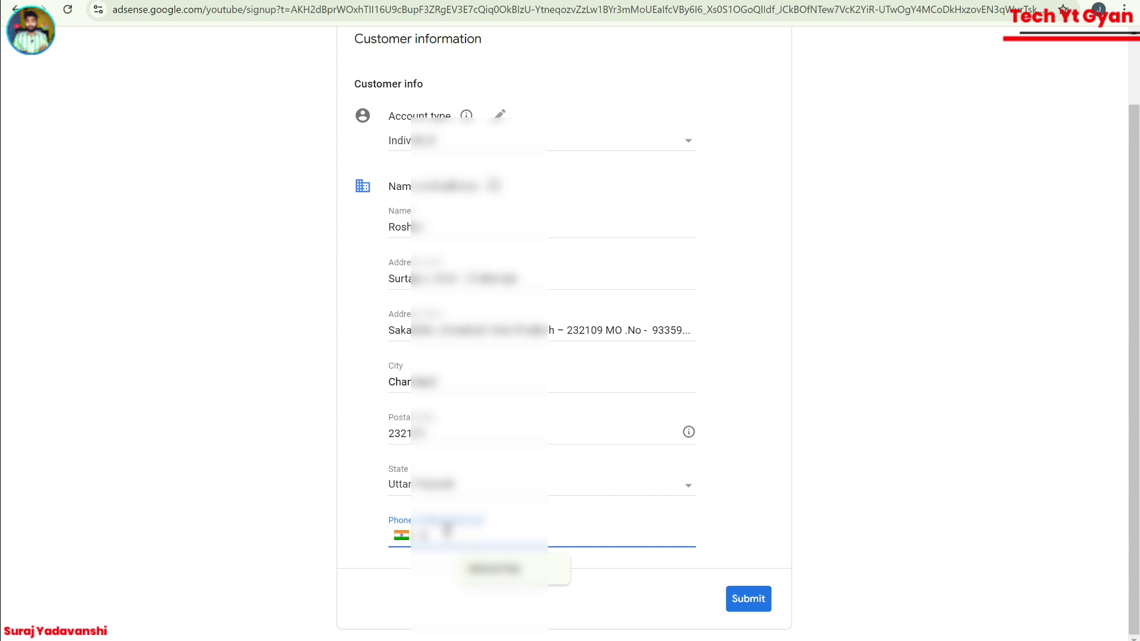
key(Escape)
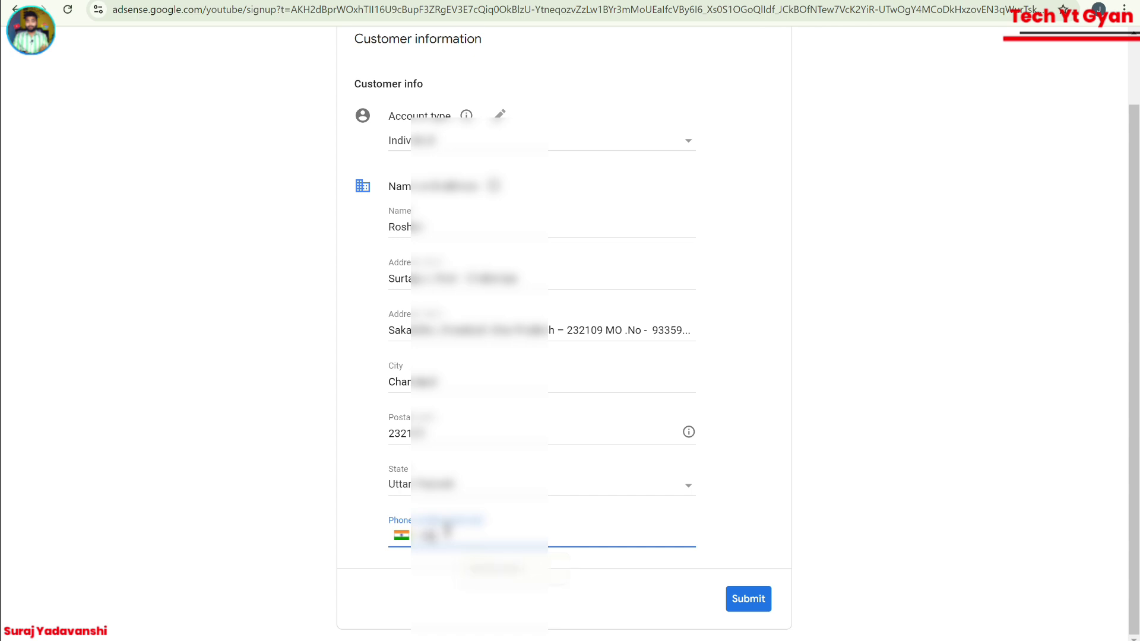
text(93359123)
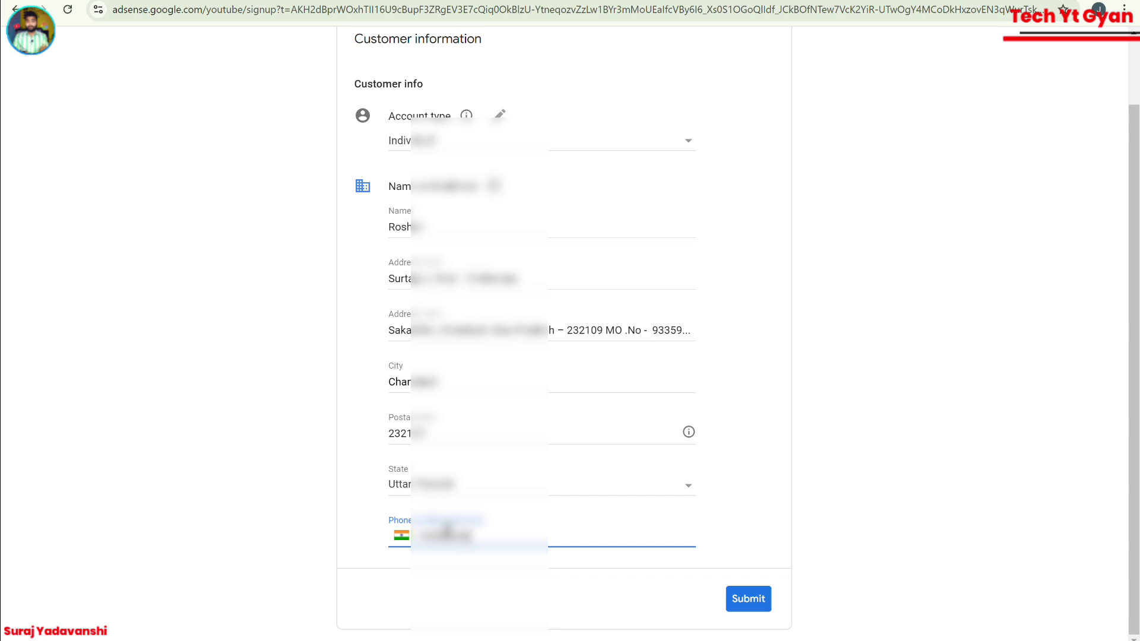
text(4)
Submit the form and request the phone verification code by text message.
click(755, 601)
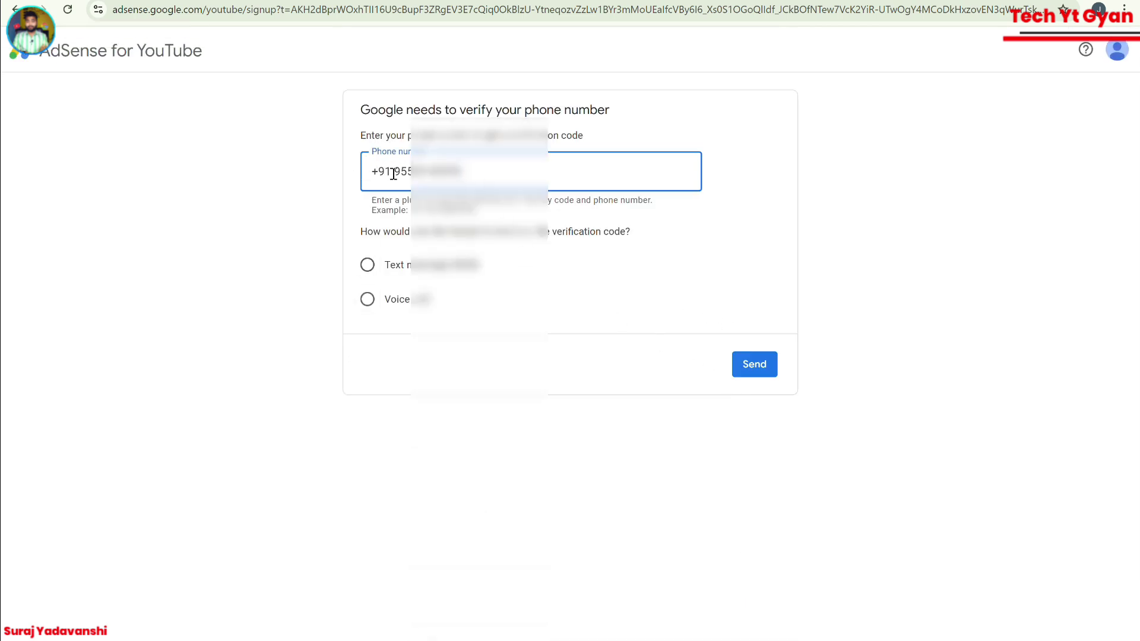
click(367, 265)
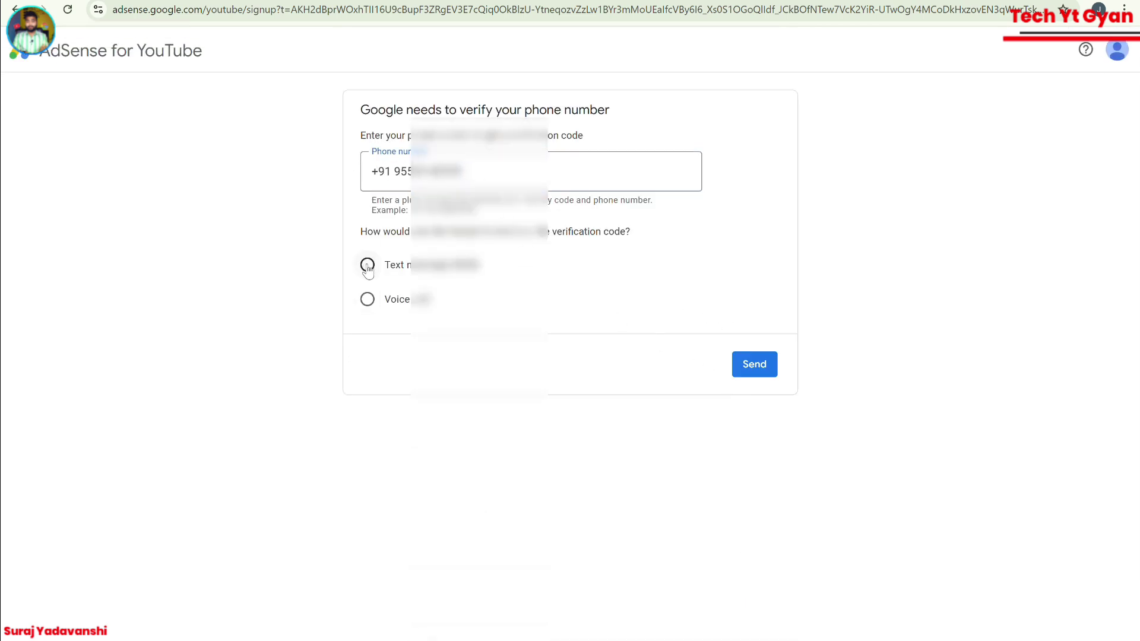
click(755, 364)
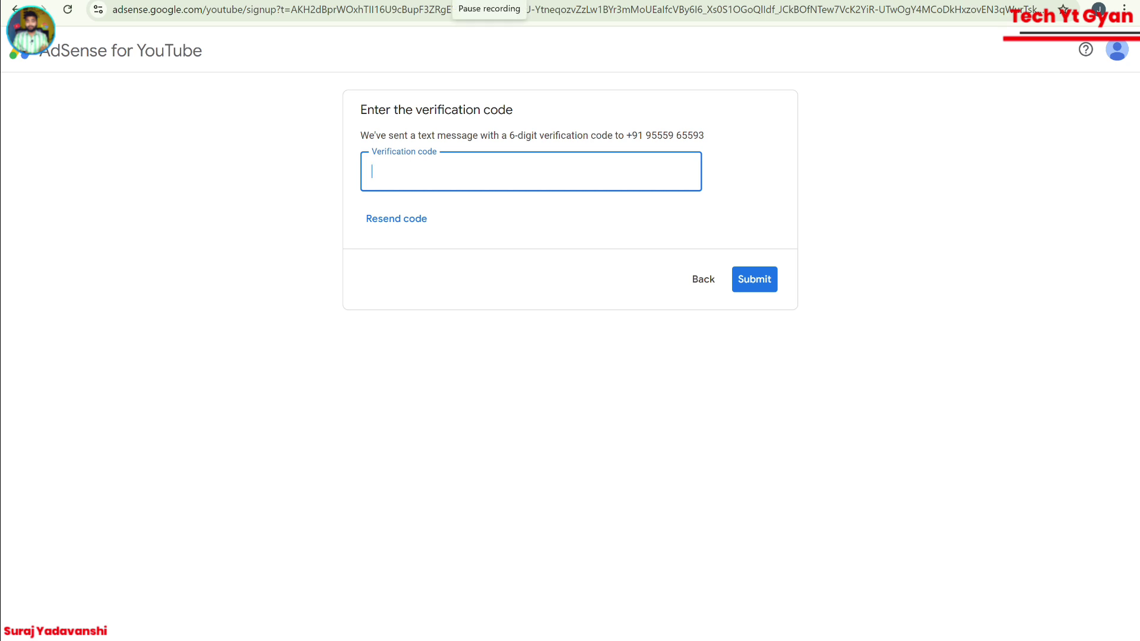
Paste and submit the texted six-digit code, then dismiss the low storage notification.
key(ctrl+v)
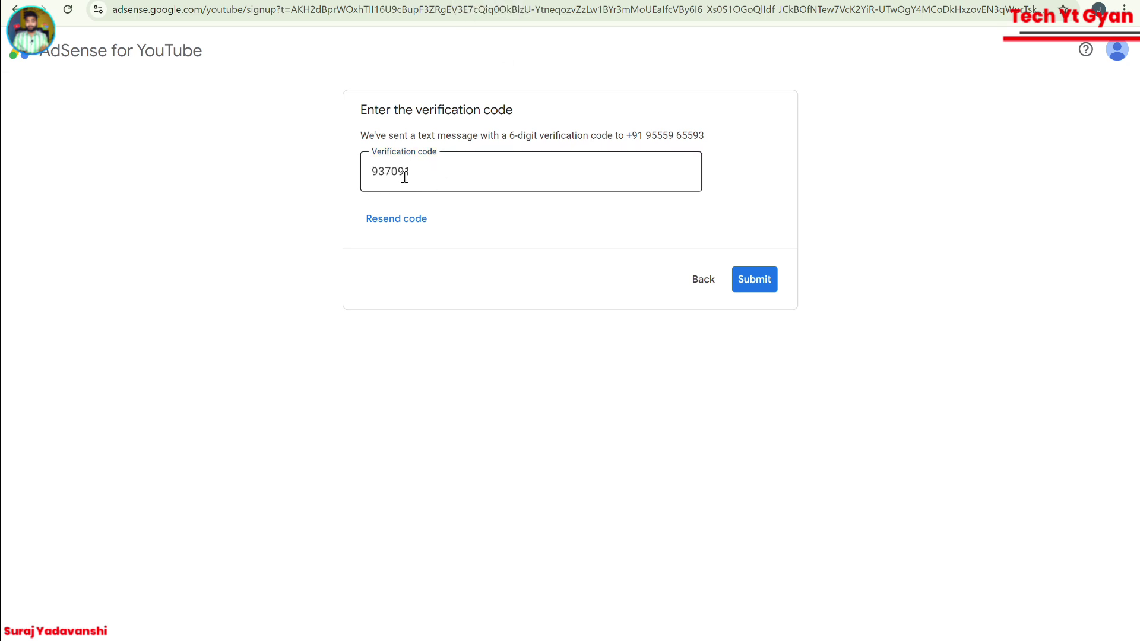
click(759, 285)
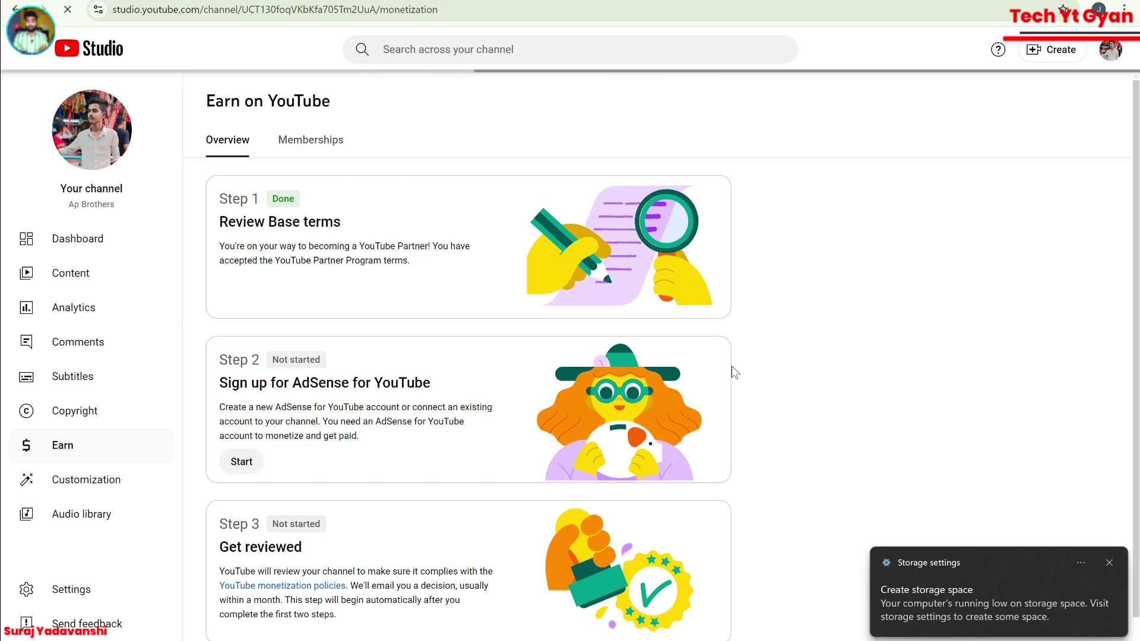
click(1106, 565)
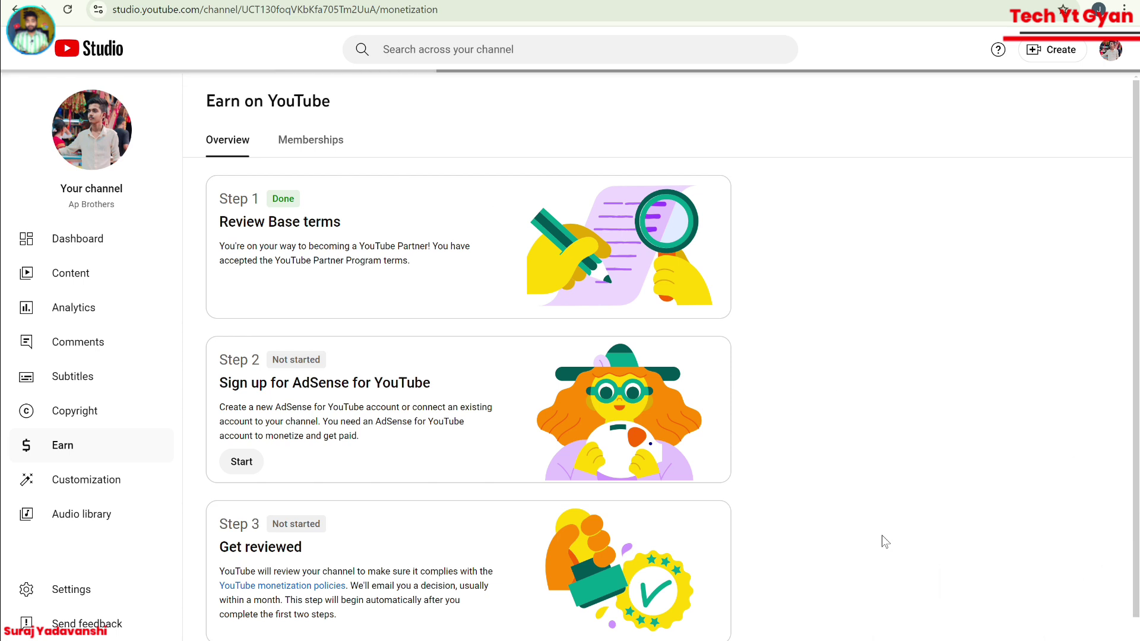